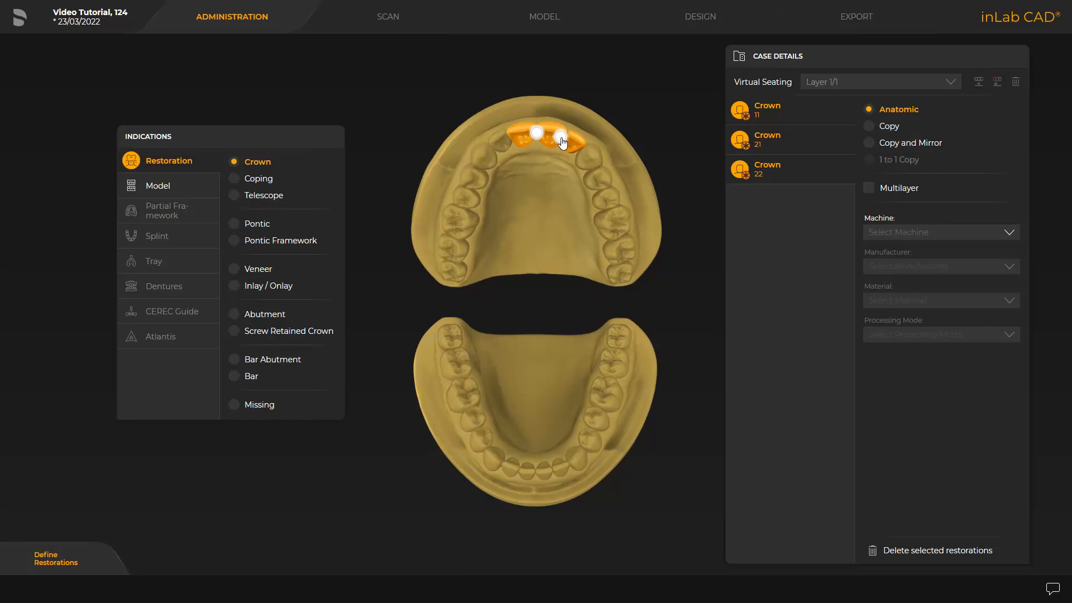
- Link crowns 21 and 22 into a bridge and separate them back into single crowns
click(561, 137)
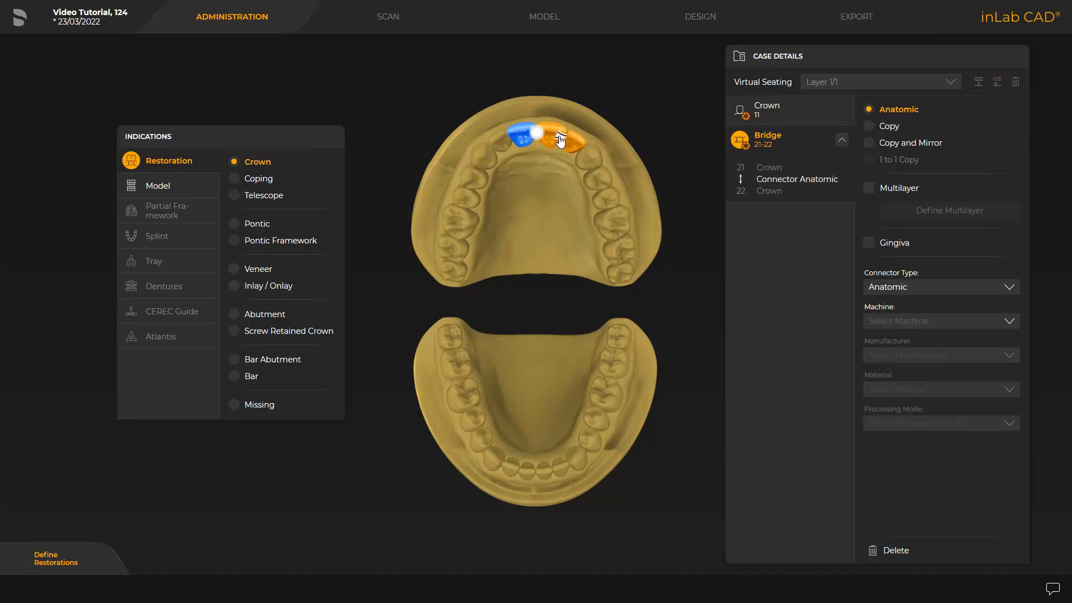
click(560, 138)
click(561, 139)
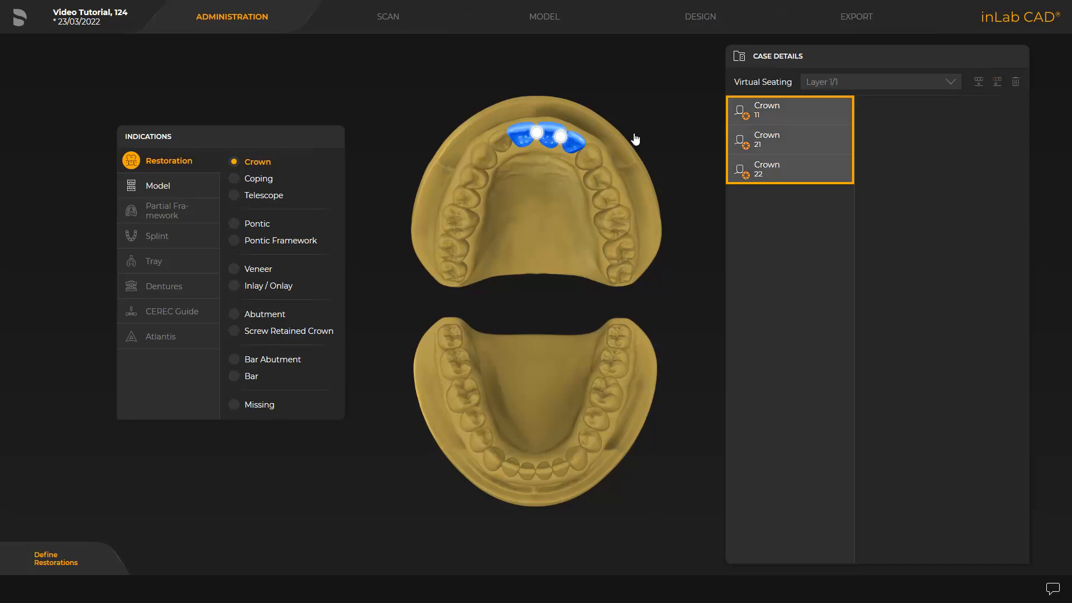
- Select crowns 11, 21 and 22 together and assign Primeprint as their production machine
click(765, 111)
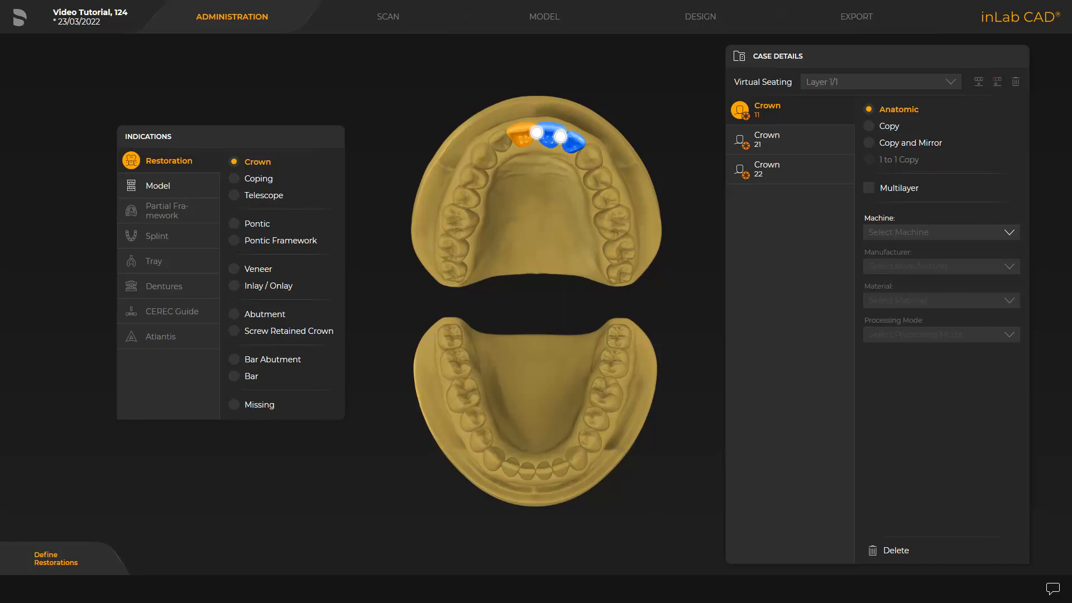
click(766, 111)
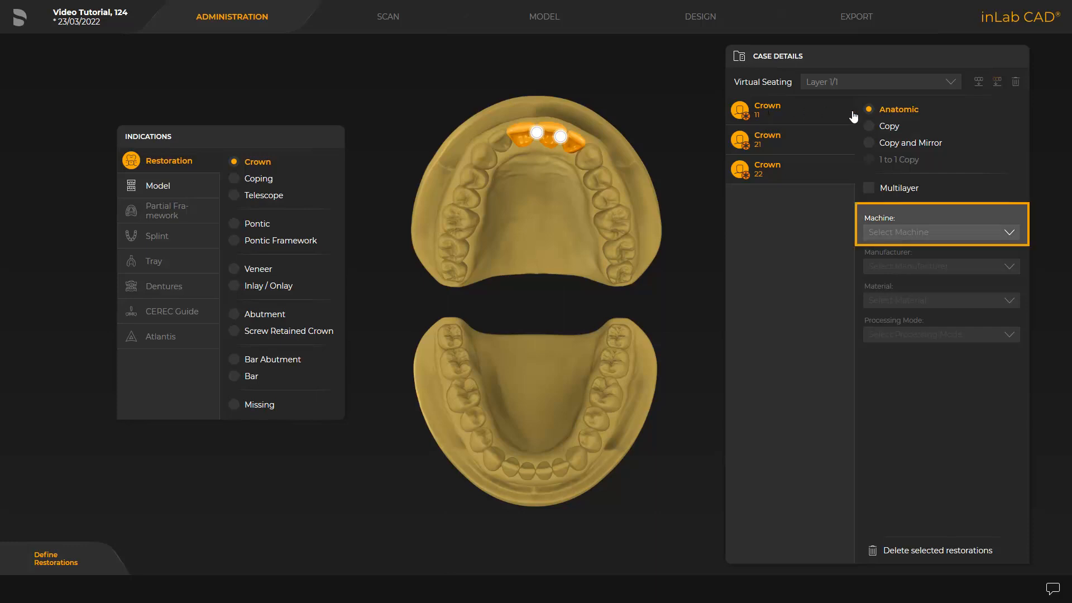
click(1009, 233)
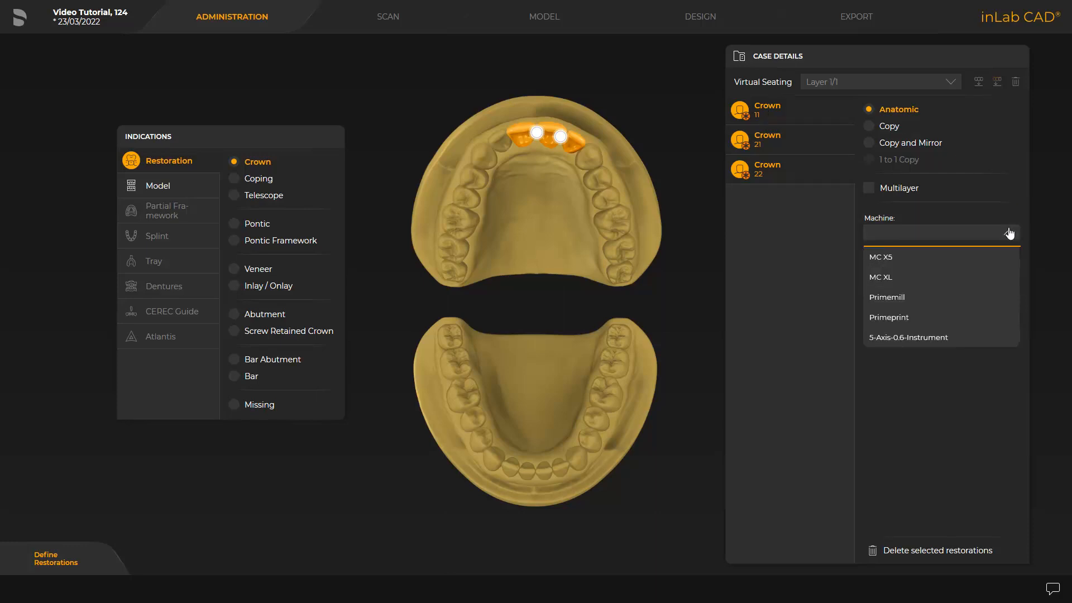
click(890, 318)
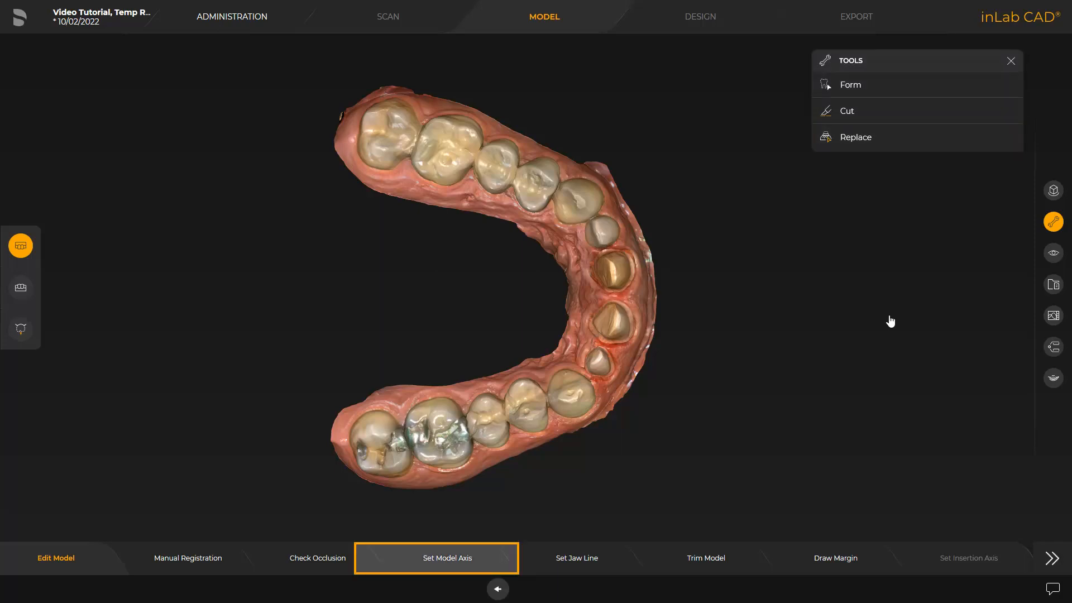
- Proceed through the model axis alignment to the jaw line definition, keeping the proposed axis
click(452, 560)
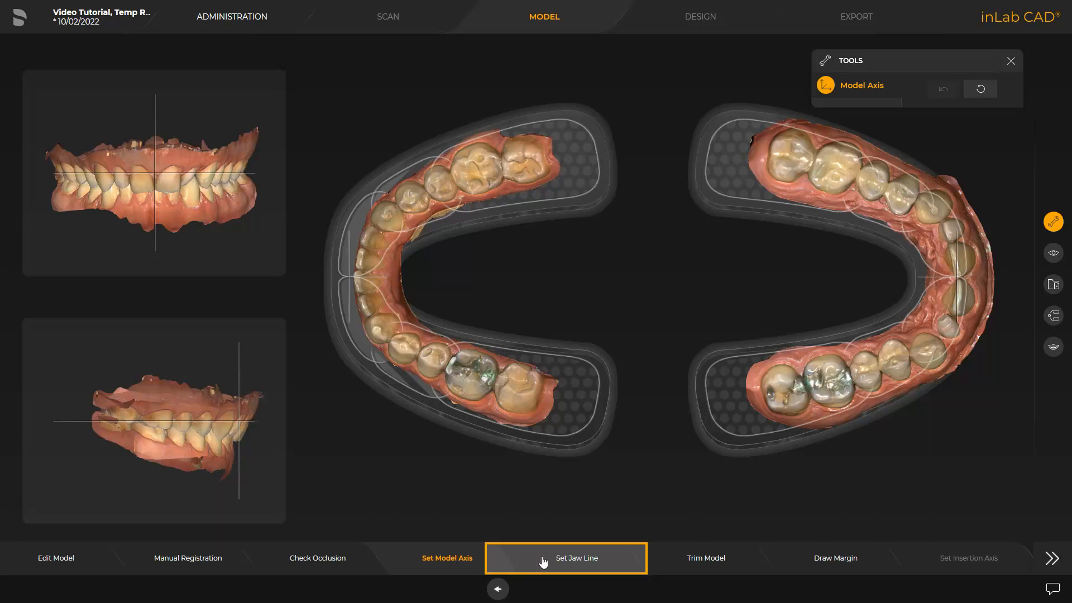
click(561, 564)
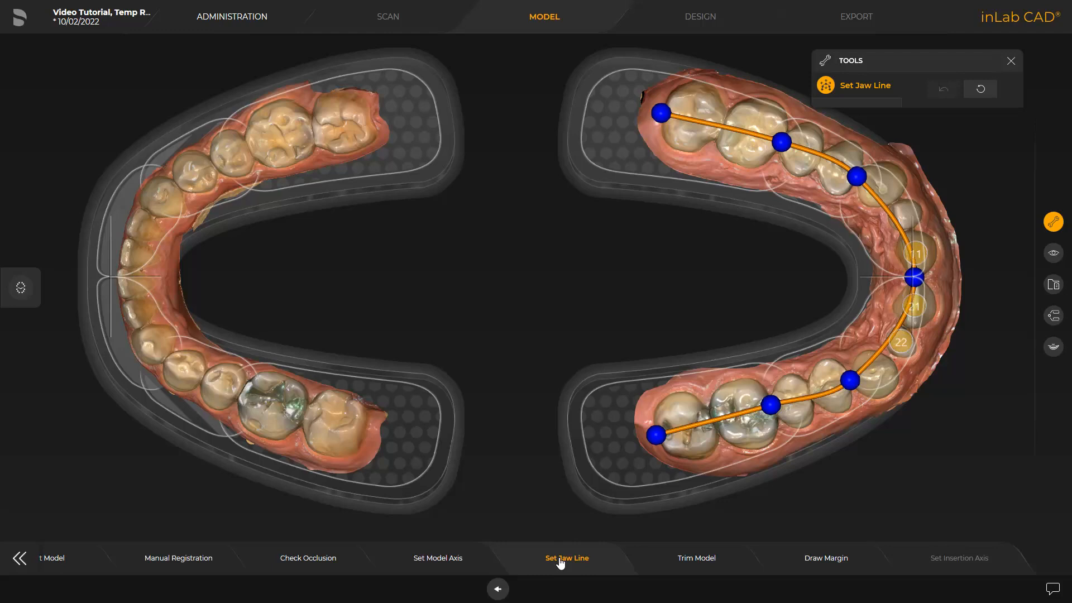
- Draw the preparation margins with automatic detection, starting at tooth 11, and check the margins of crowns 21 and 11
click(825, 558)
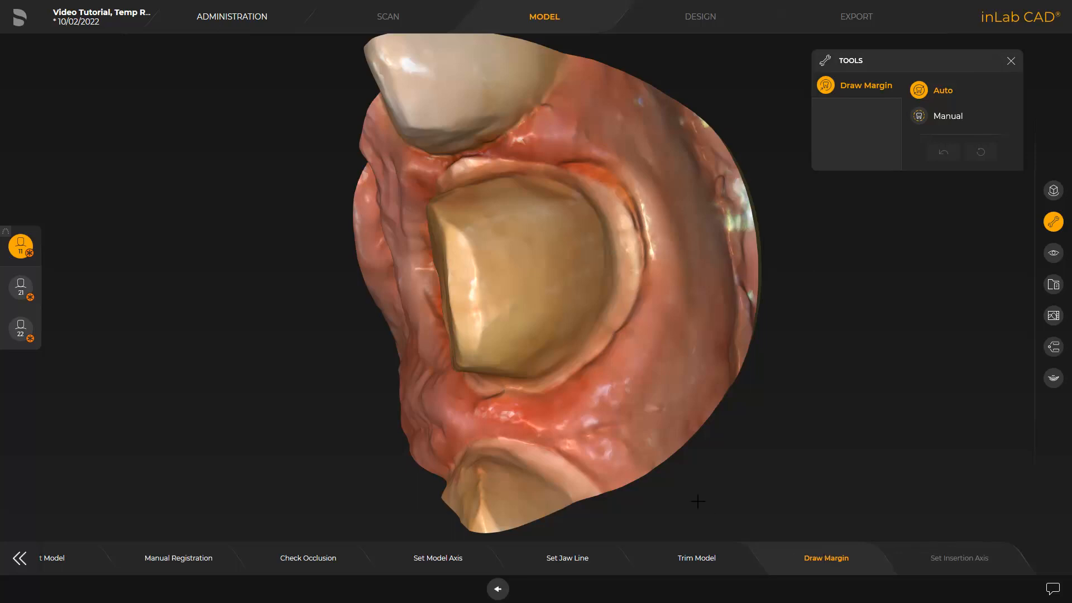
click(627, 211)
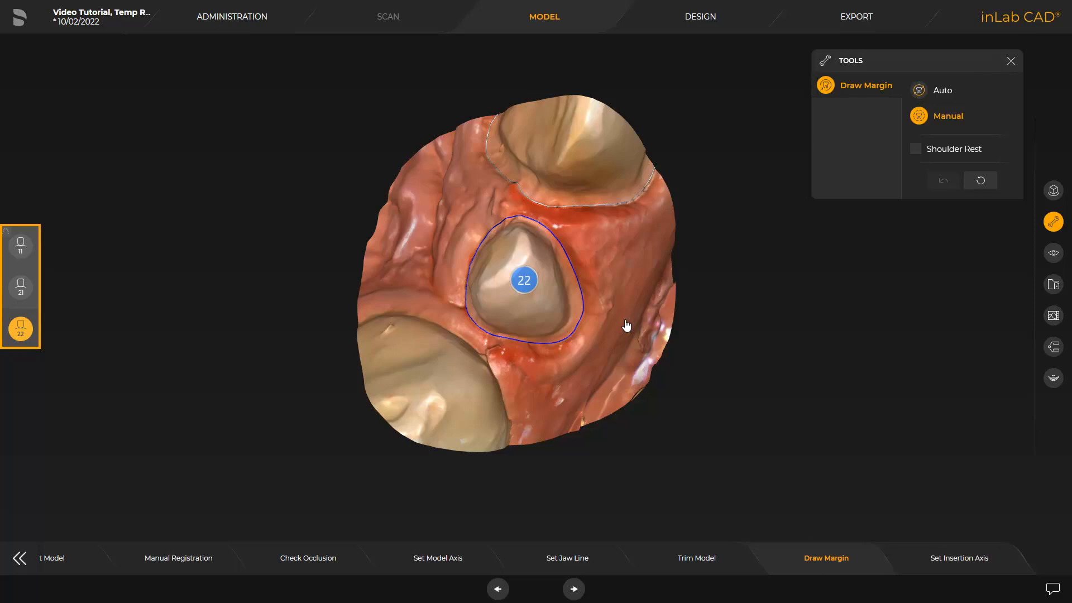
click(21, 287)
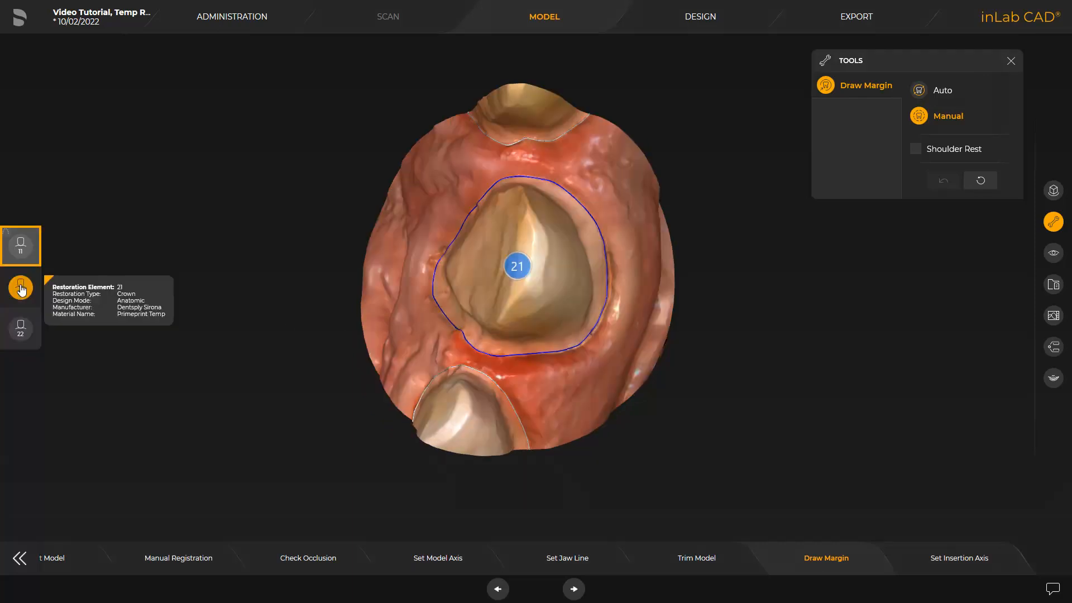
click(21, 247)
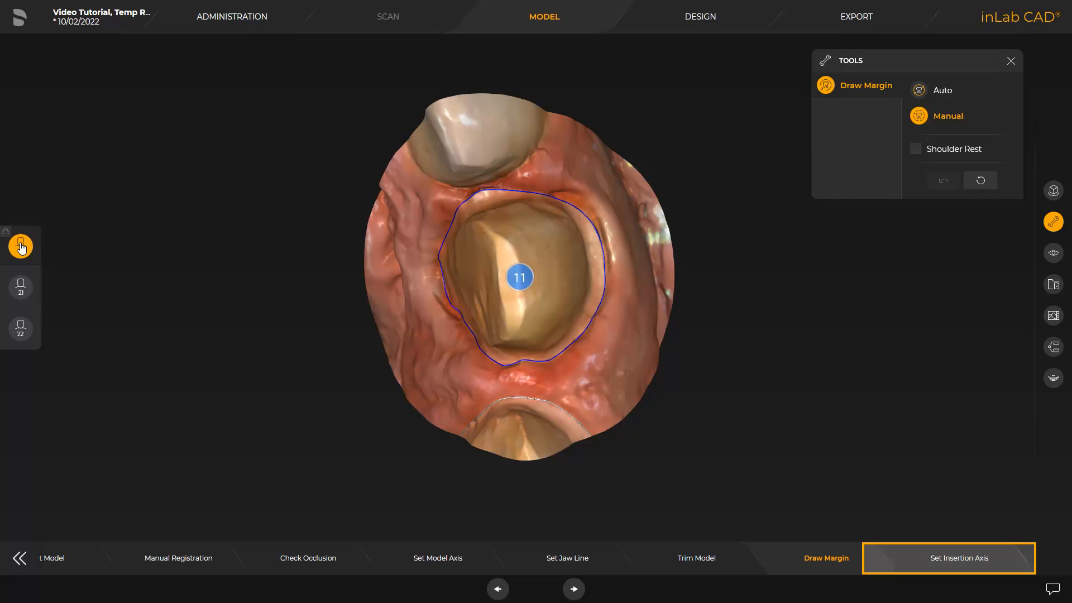
- Adjust the insertion axis of crown 11 and apply the current view direction to it
click(947, 559)
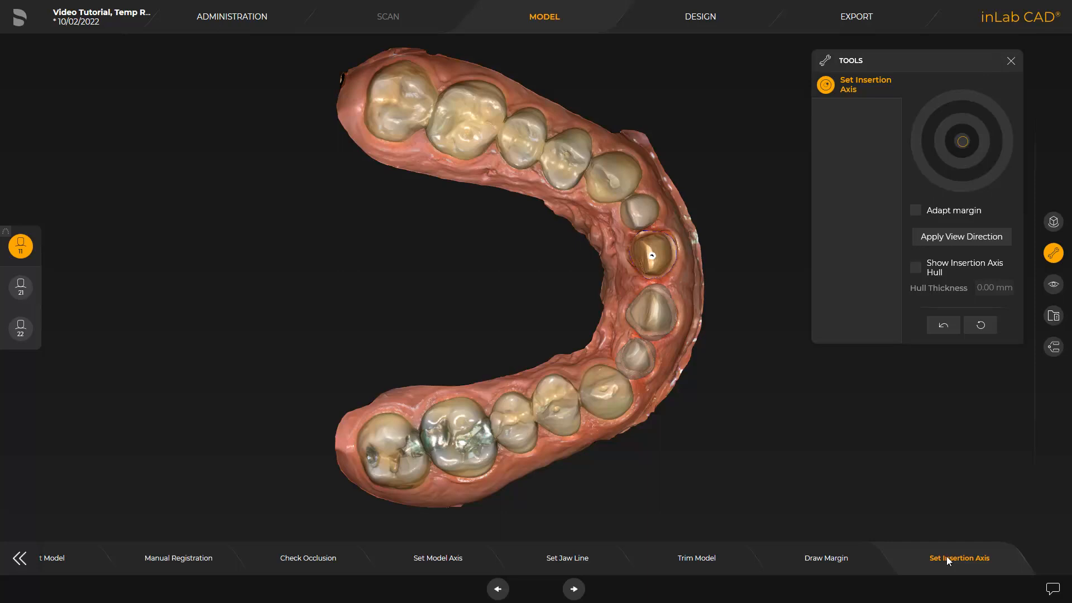
mouse_move(652, 255)
mouse_down()
mouse_move(669, 262)
mouse_move(668, 253)
mouse_move(651, 255)
mouse_up()
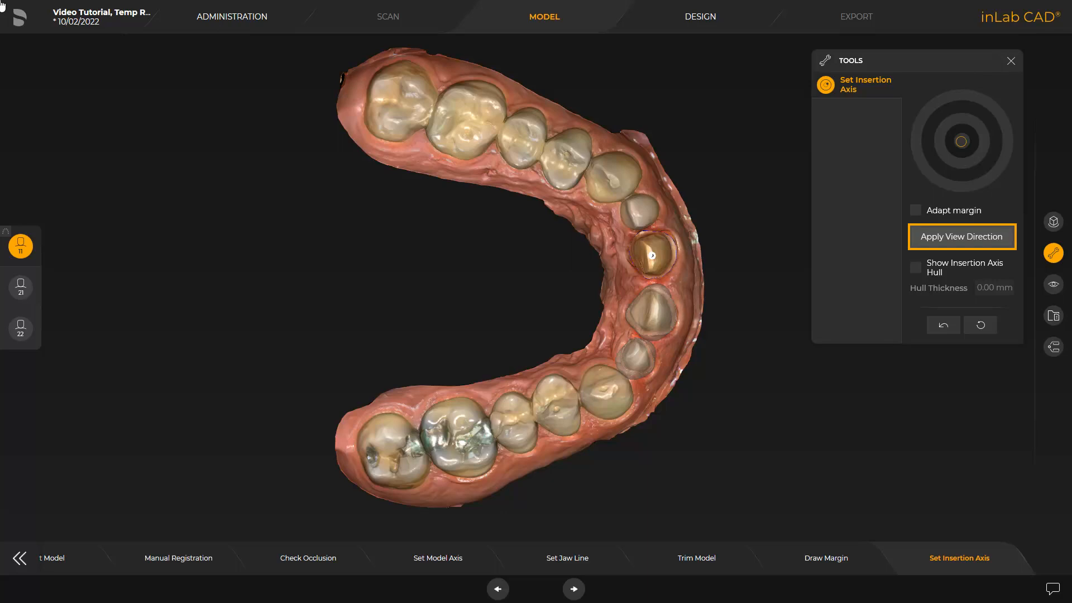
click(951, 239)
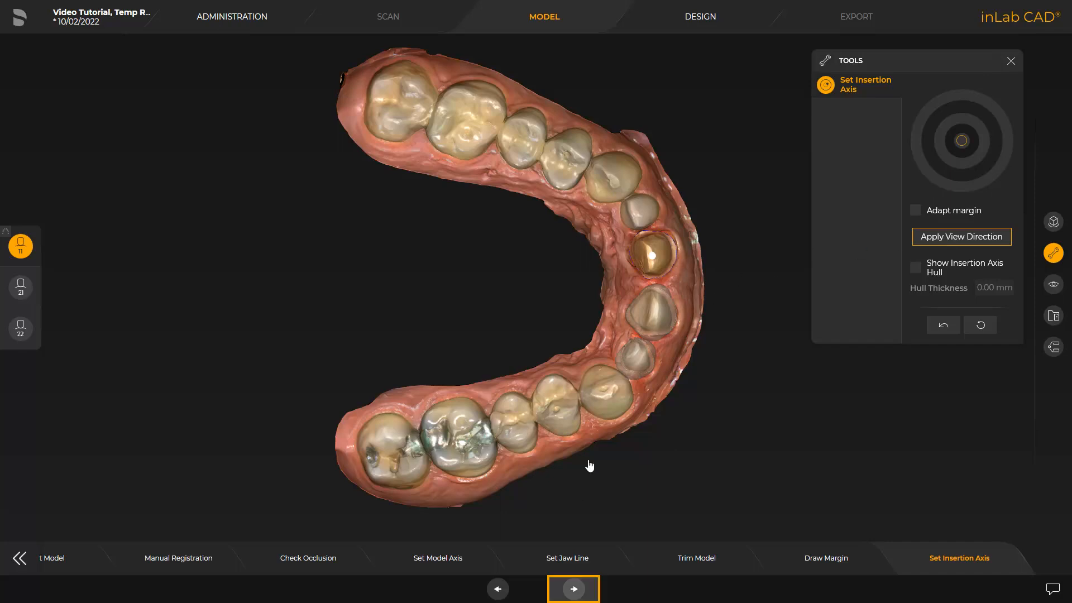
- Keep the factory restoration parameters and calculate the crown proposals for morphology adjustment
click(574, 589)
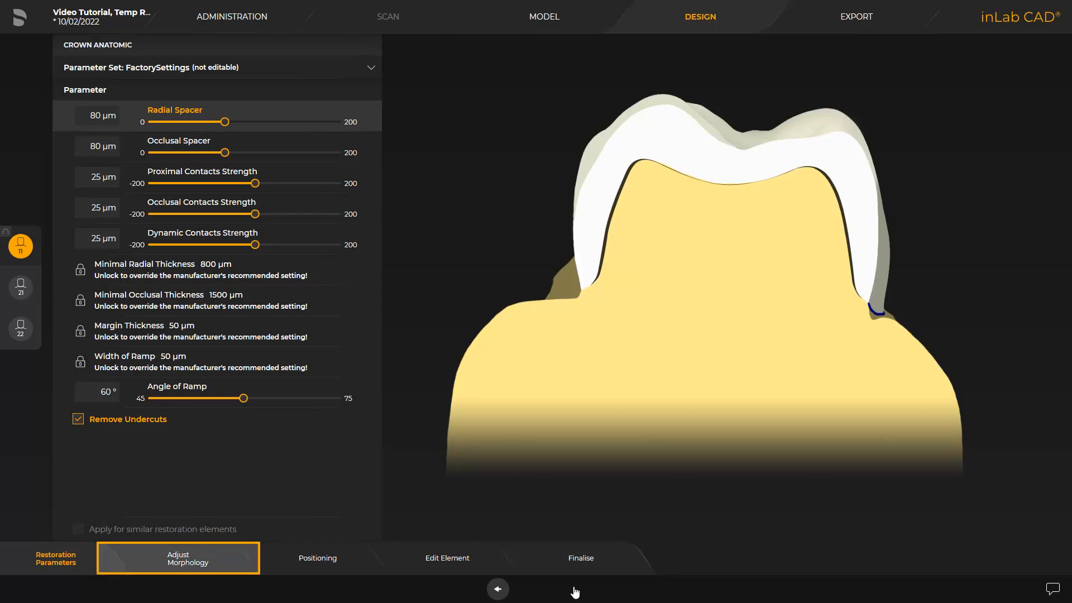
click(180, 560)
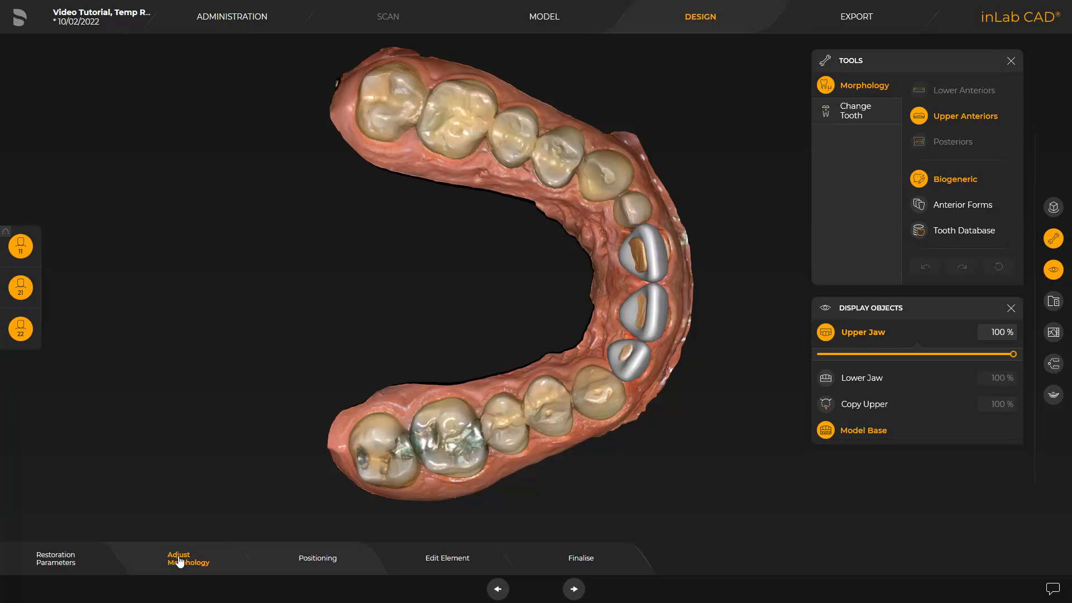
- Go to the positioning stage for crown 11 and activate the Scale tool
click(318, 559)
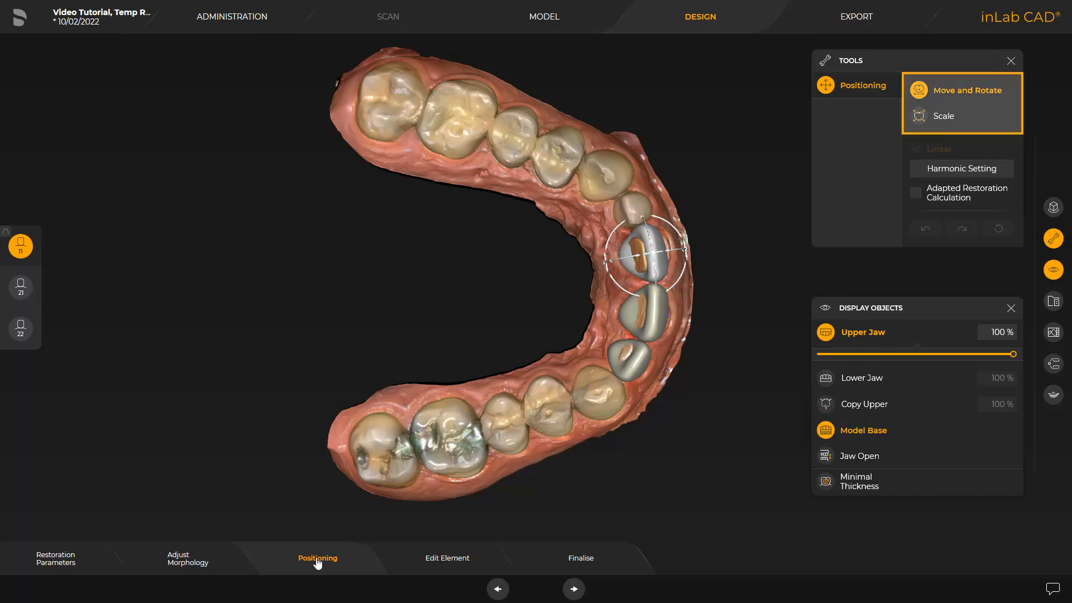
click(943, 118)
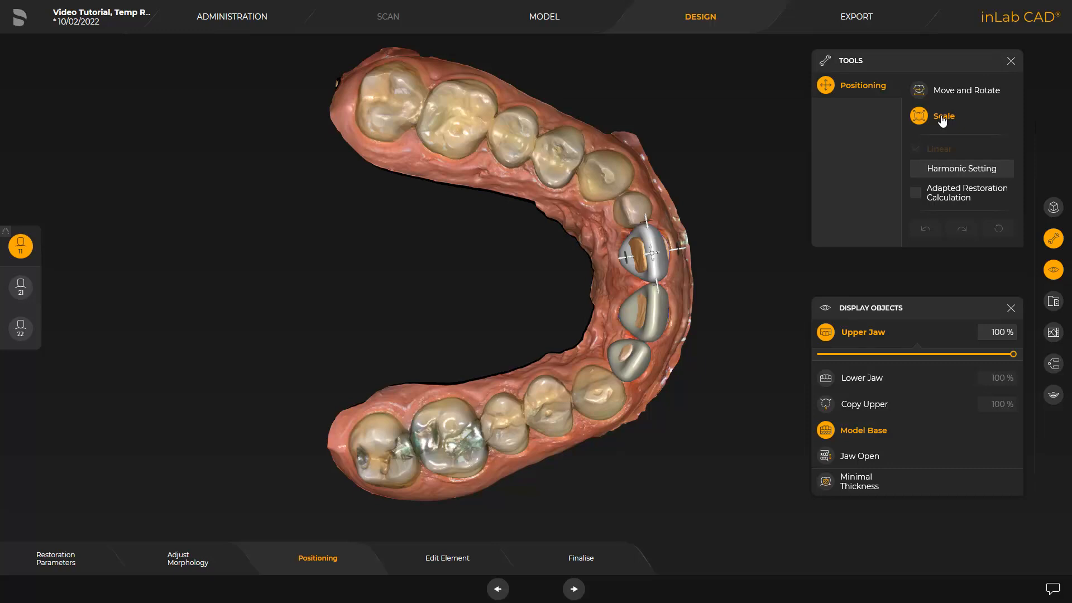
- Proceed to element editing and display the lower jaw to view the crowns against the opposing teeth
click(439, 560)
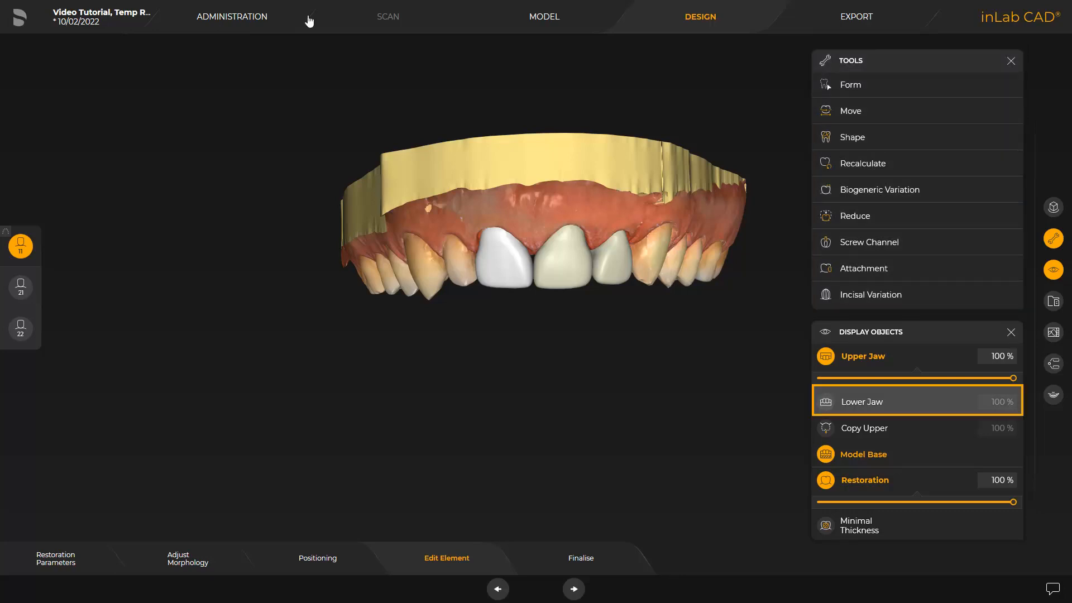
click(826, 402)
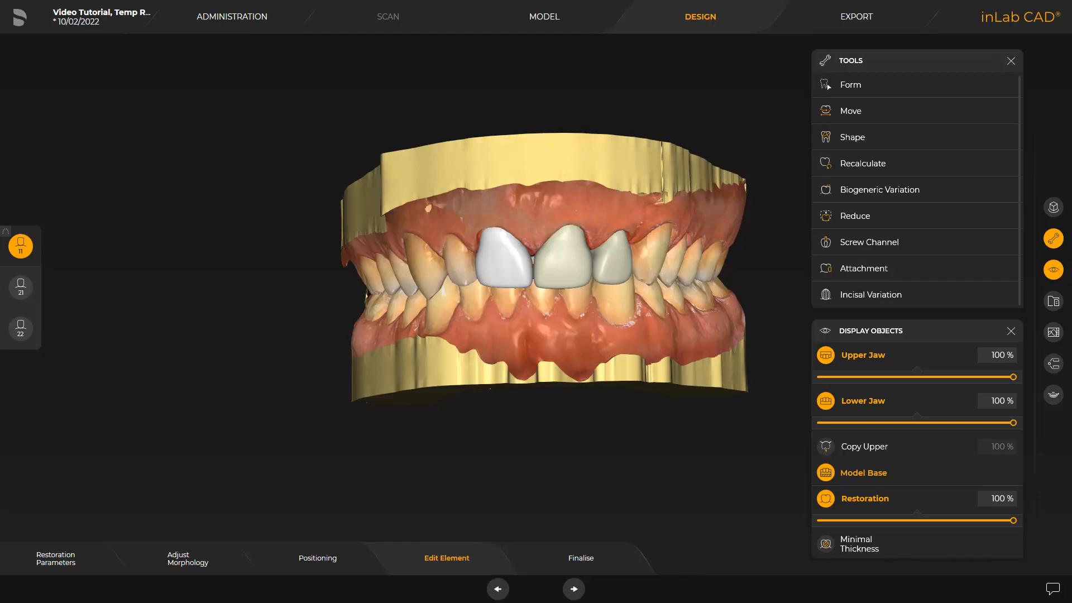
mouse_move(539, 439)
middle_down()
mouse_move(552, 337)
mouse_move(515, 395)
mouse_move(524, 440)
mouse_move(558, 449)
middle_up()
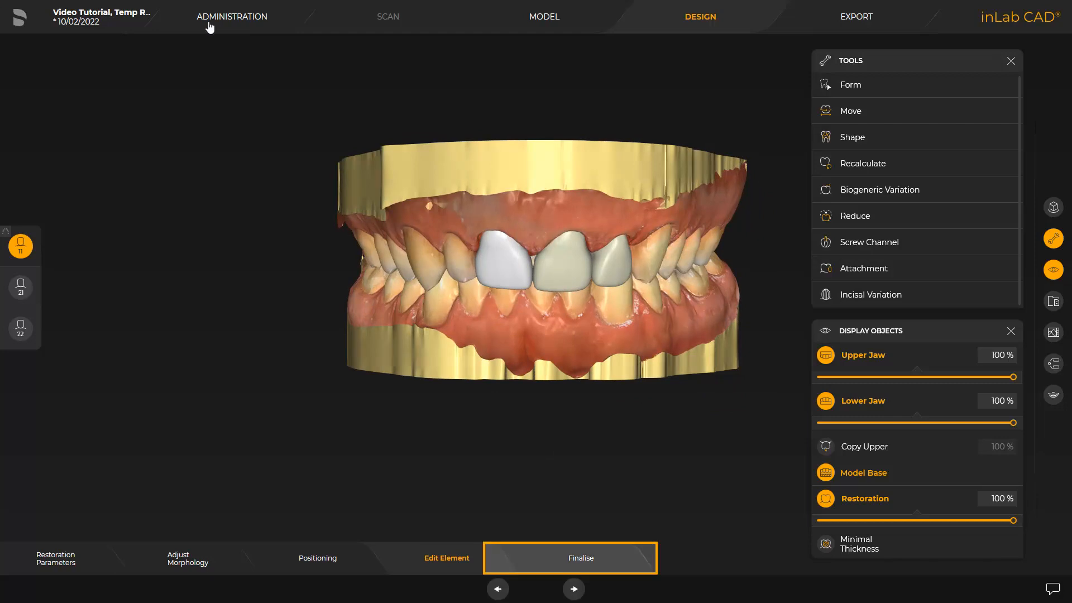
- Finalise the crowns and export all restorations to inLab CAM
click(581, 559)
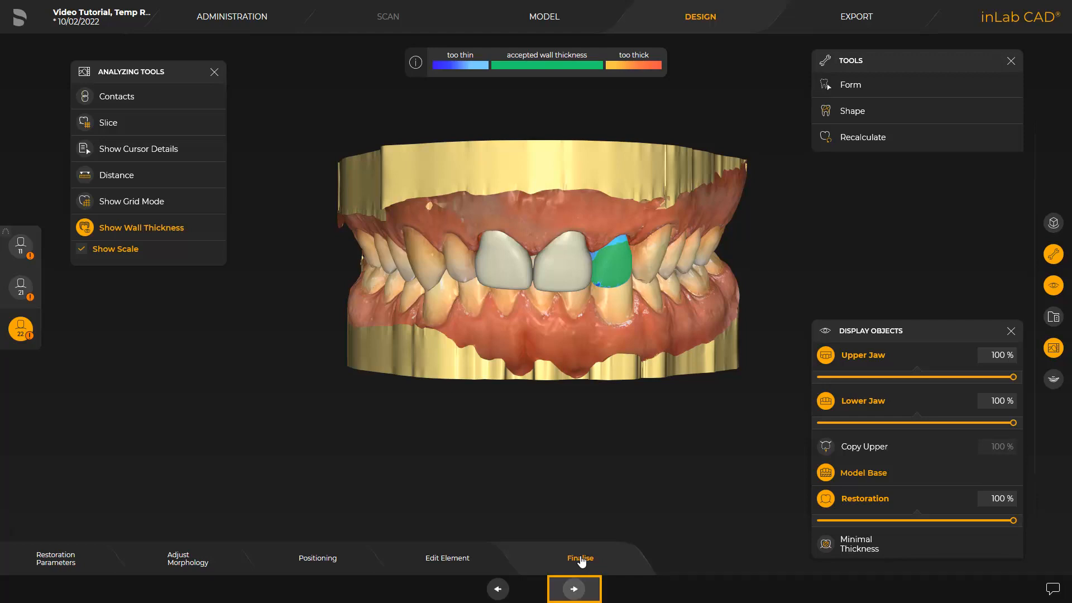
click(575, 591)
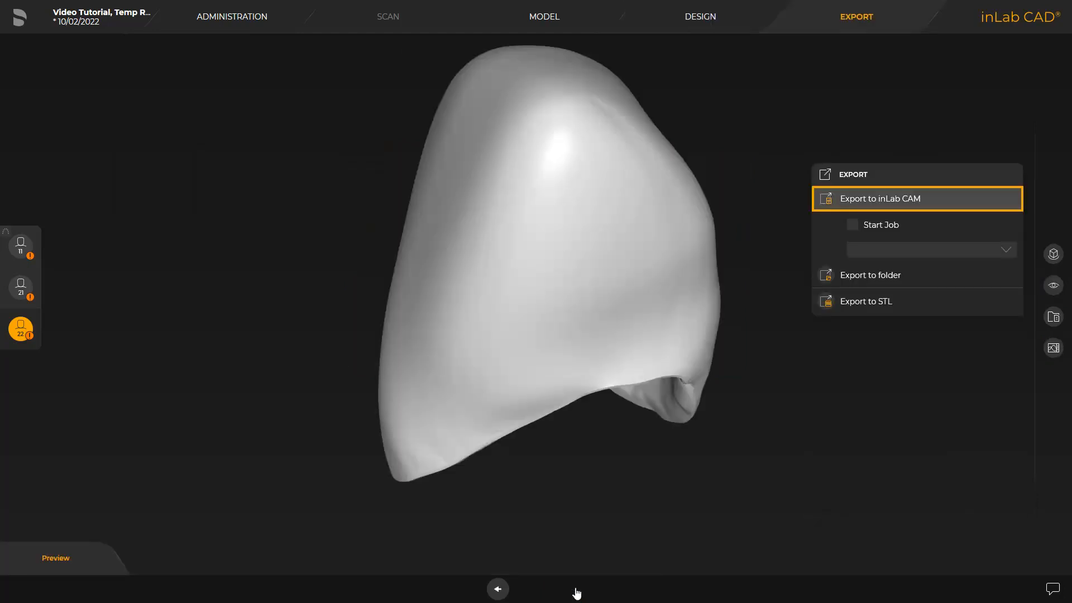
click(861, 201)
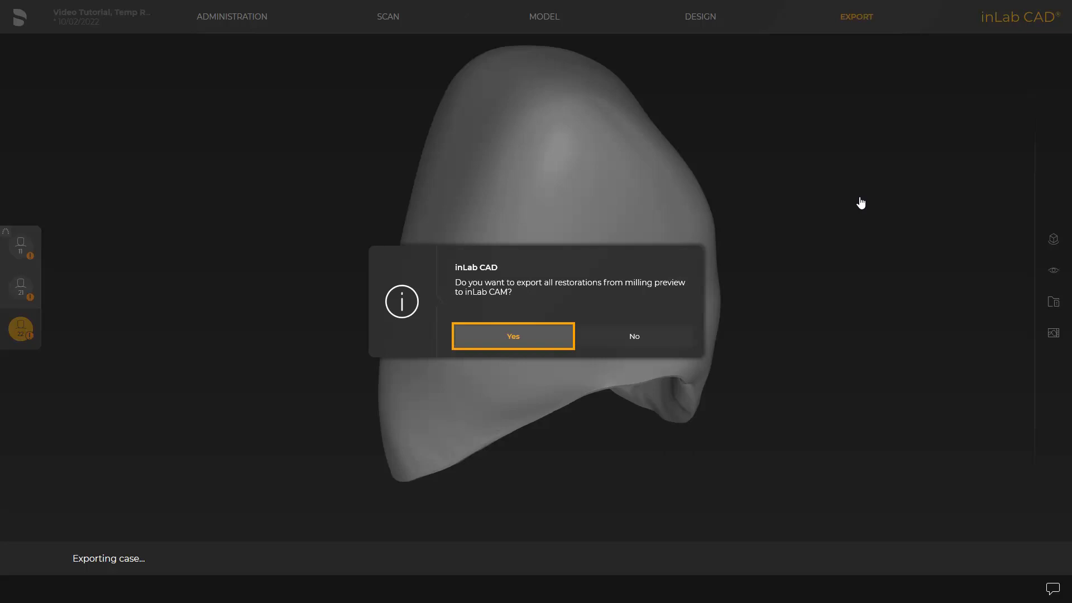
click(512, 337)
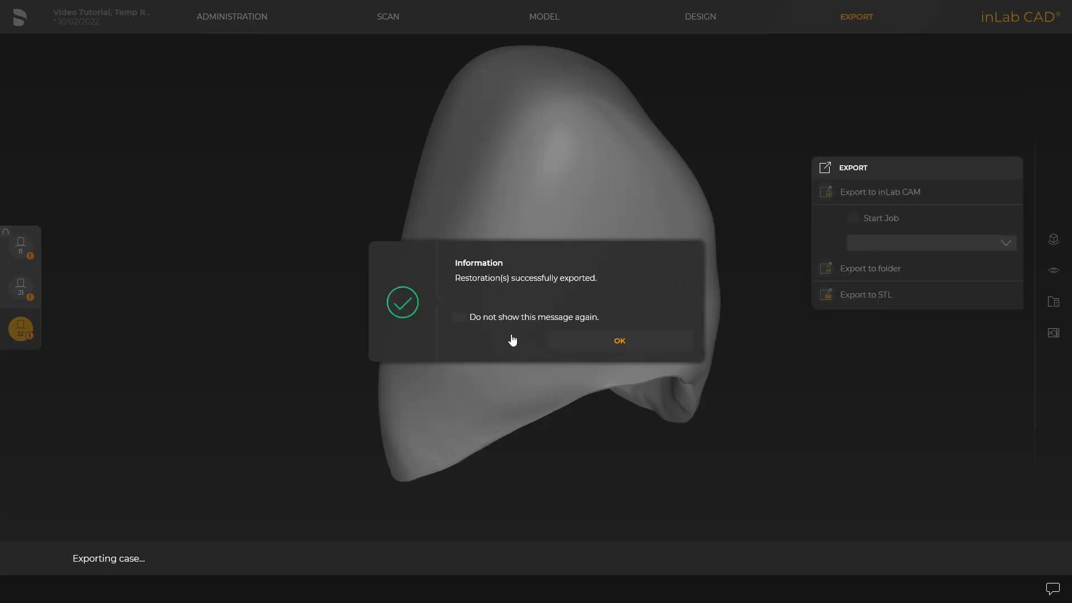
click(617, 341)
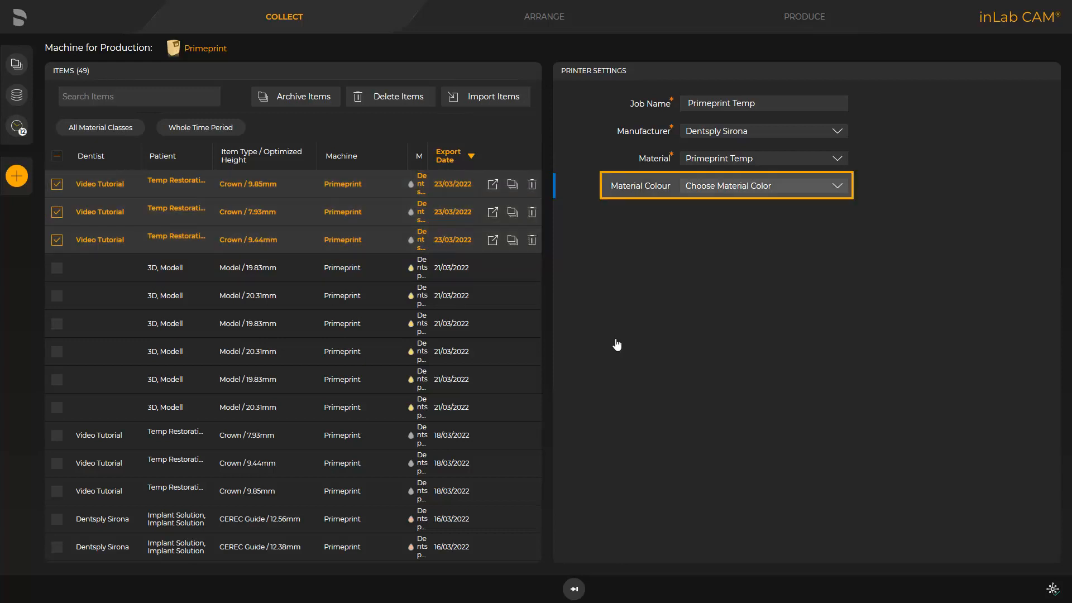
- Set the material colour of the Primeprint Temp job to A3 and skip ahead to the production preview
click(836, 186)
click(691, 239)
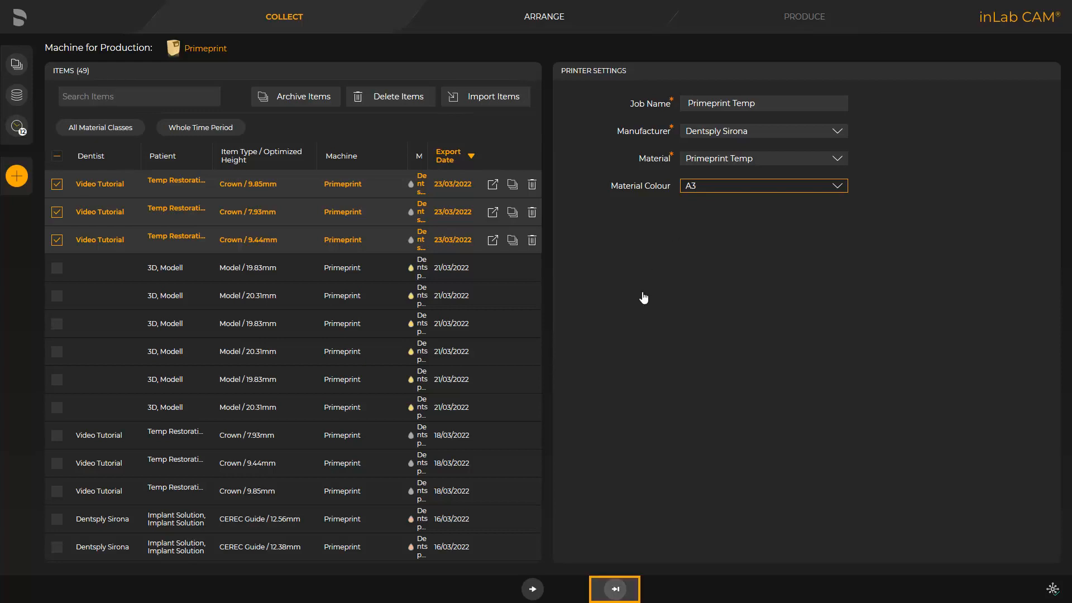
click(615, 590)
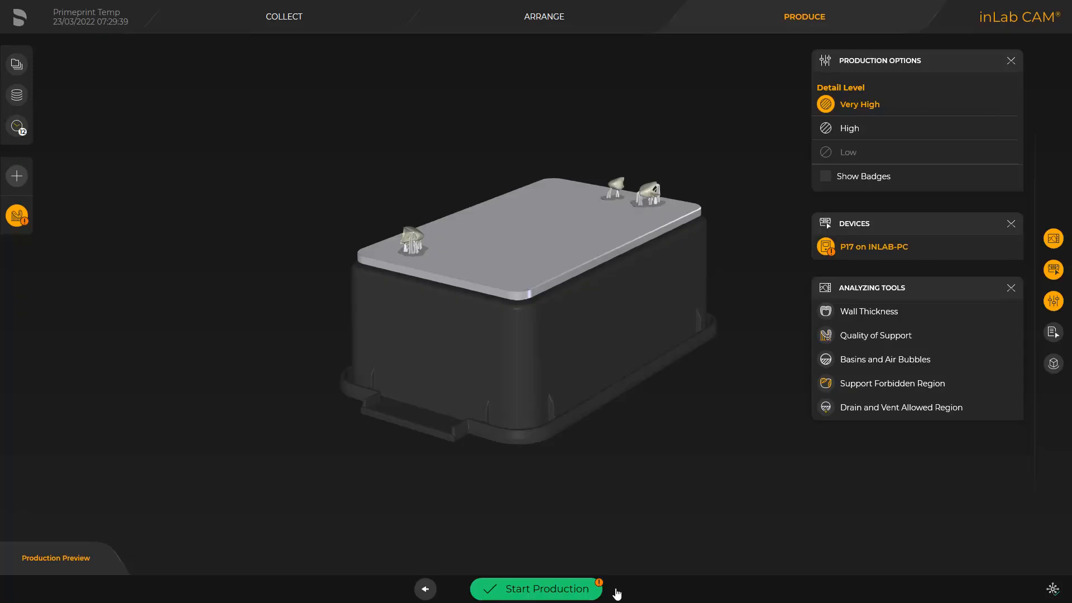